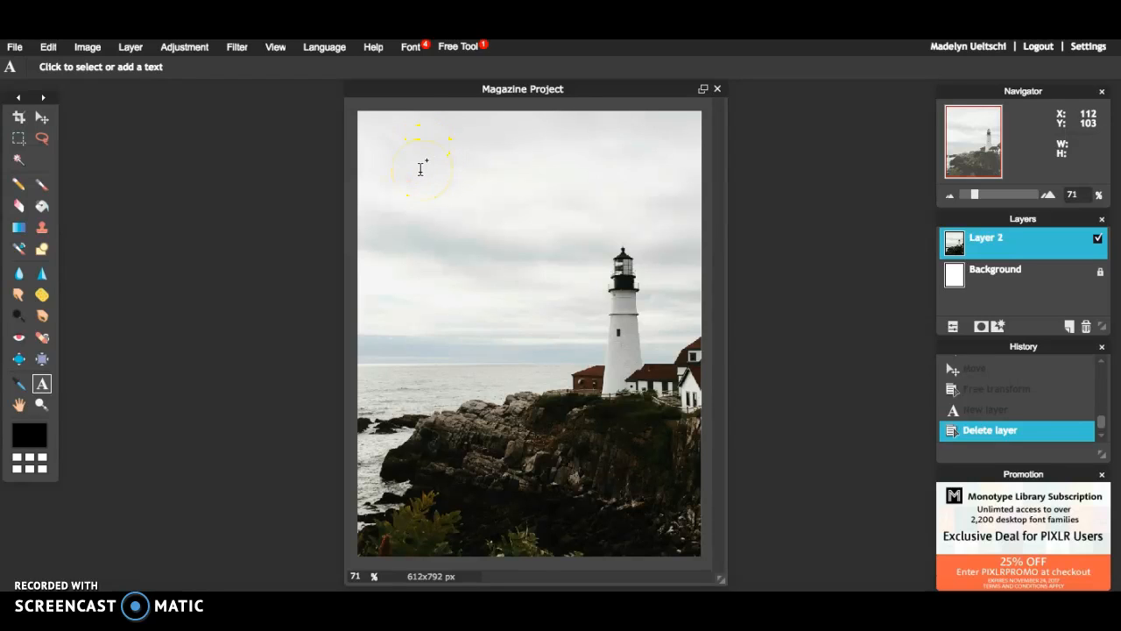
Add the title text "homegrown" near the top of the cover and move its settings dialog clear of the canvas.
click(422, 170)
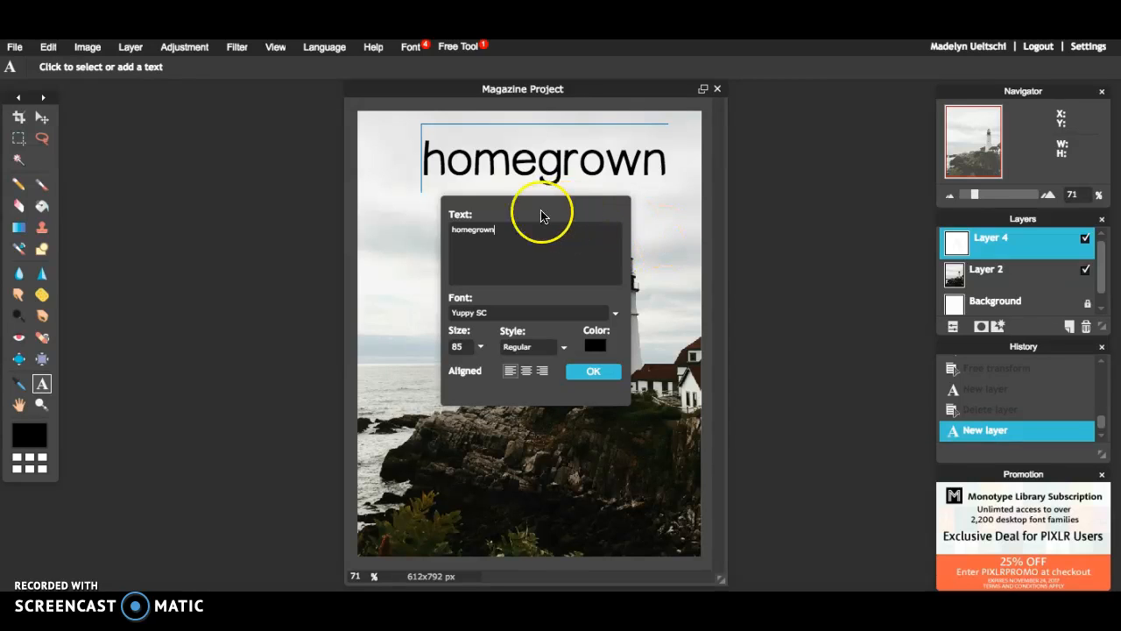
drag(515, 202, 802, 175)
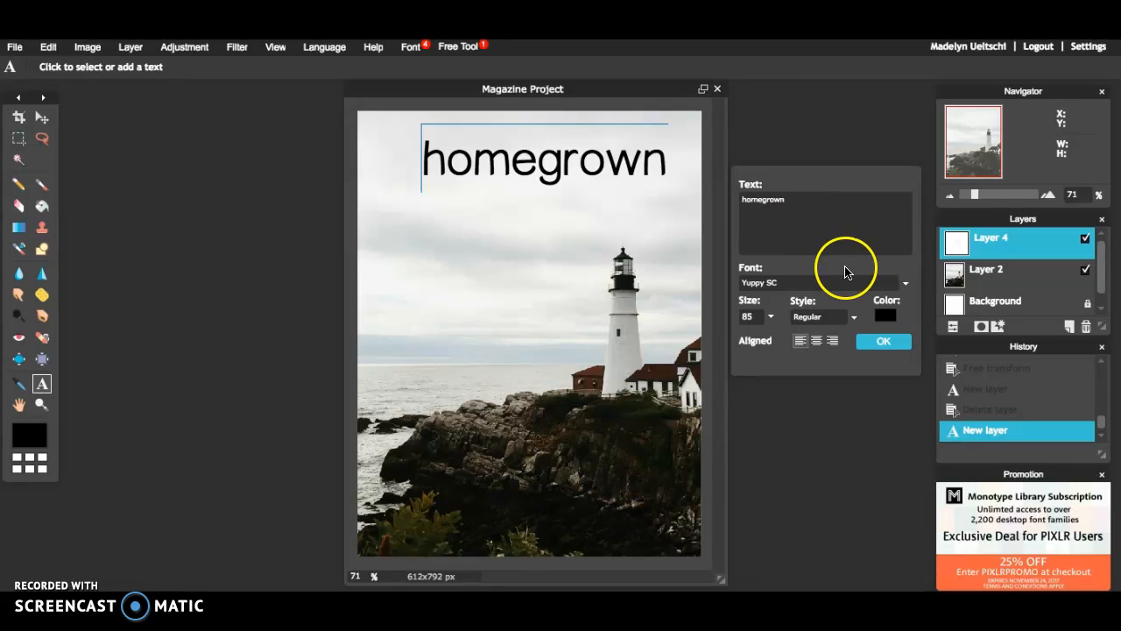
Set the title's font to AGentleTouch.
click(909, 289)
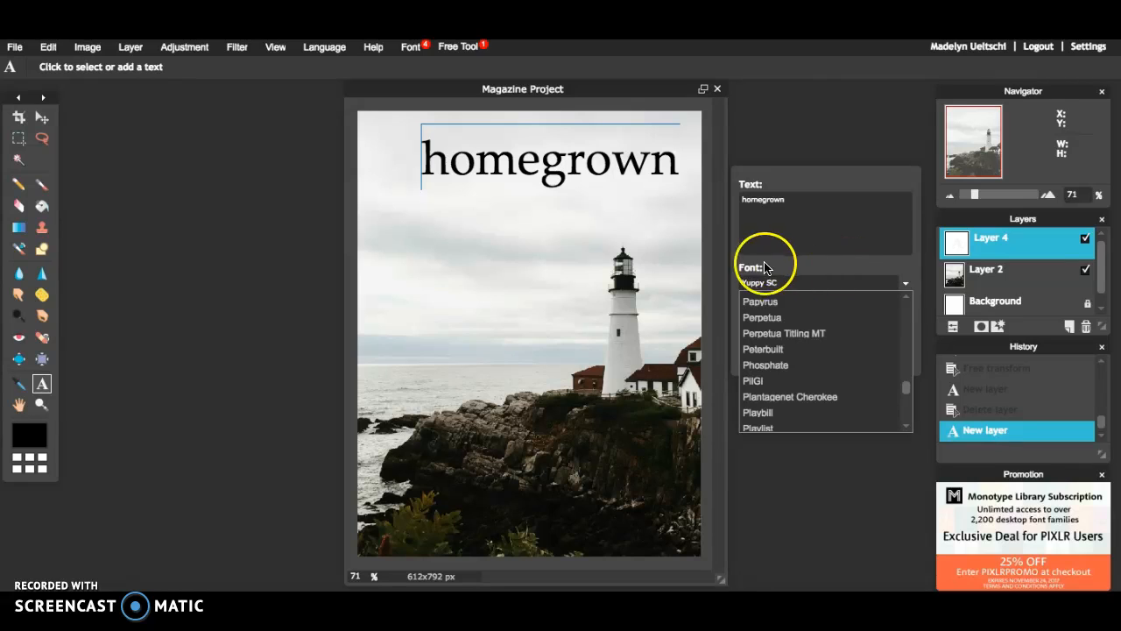
drag(906, 387, 909, 290)
click(866, 298)
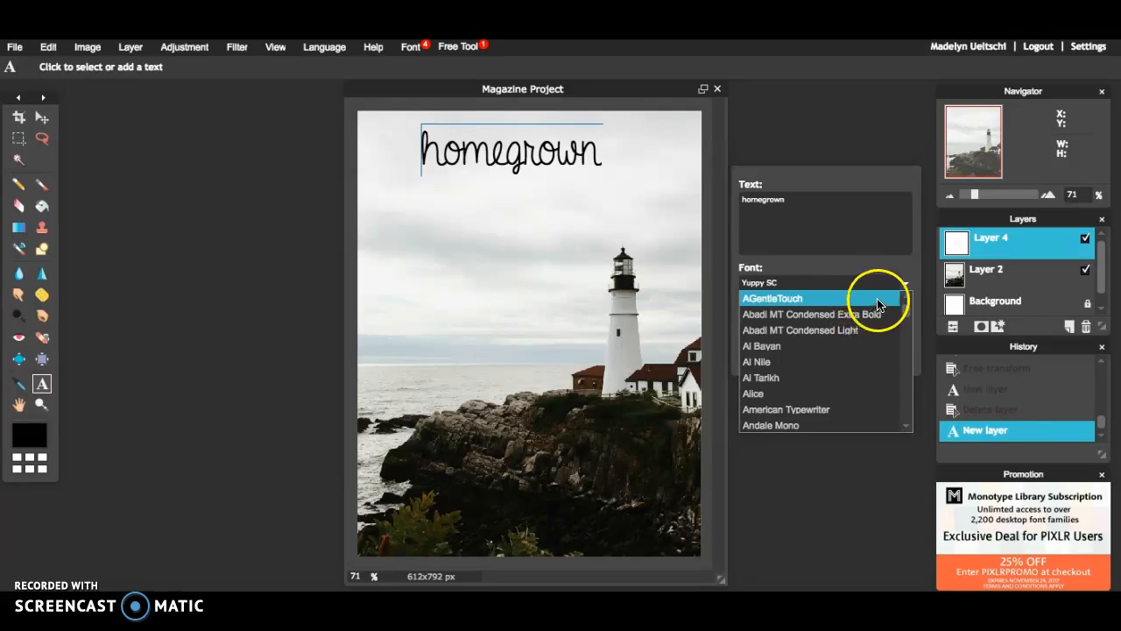
click(831, 315)
click(826, 299)
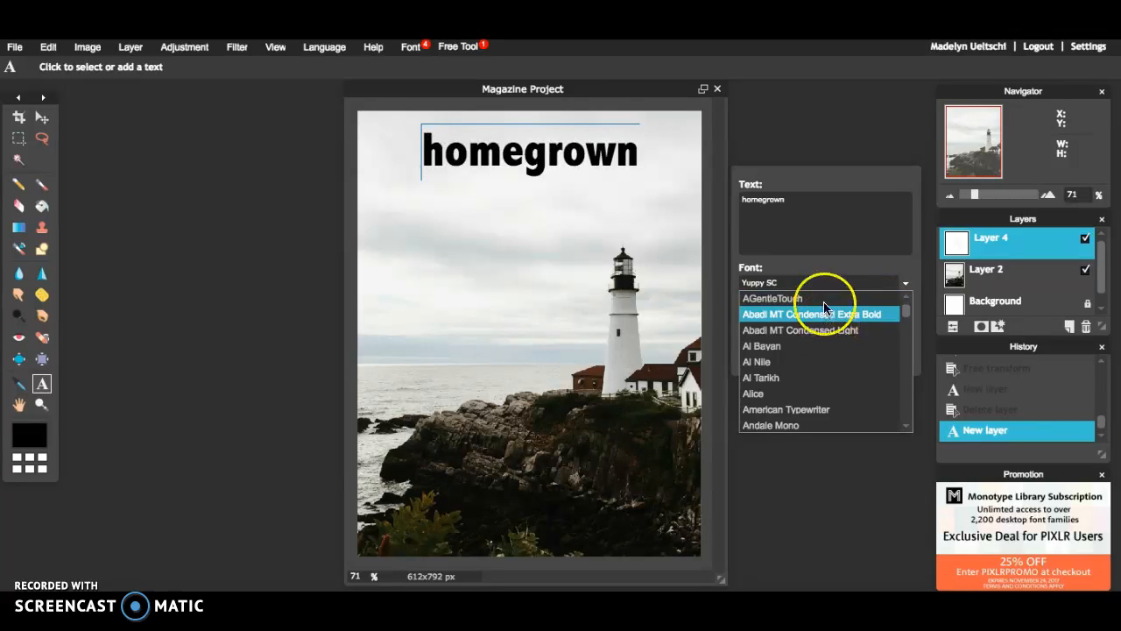
Preview the title in the fonts from AGentleTouch through Arial Black to compare their looks.
click(905, 284)
key(Down)
key(Down)
key(Down)
key(Down)
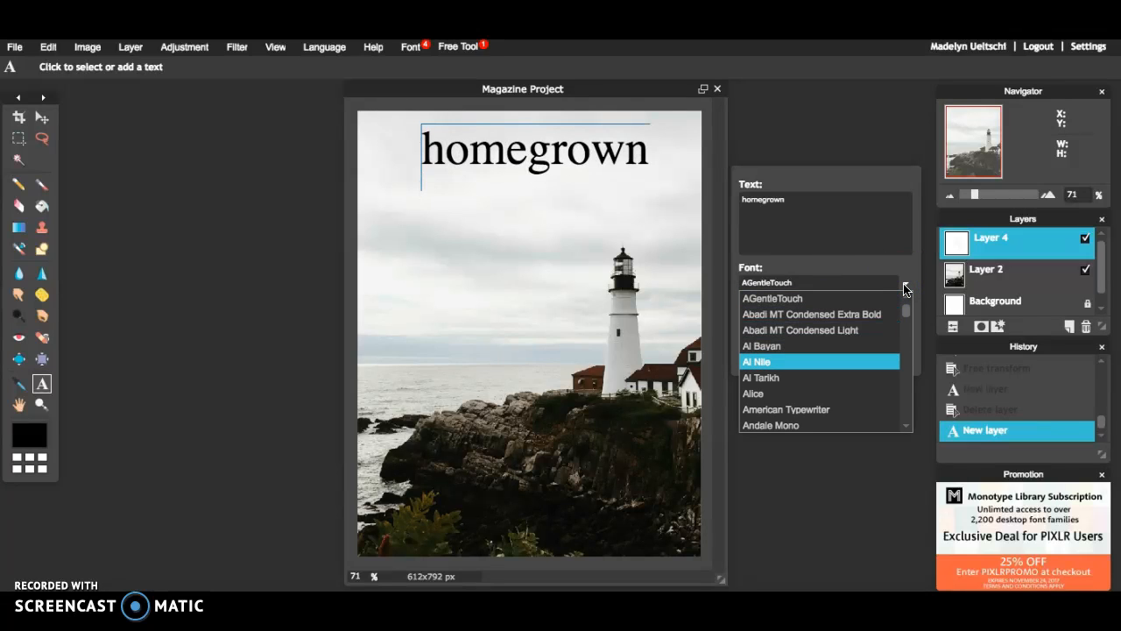
key(Down)
key(Down)
key(Down)
key(Up)
key(Down)
key(Down)
key(Down)
key(Down)
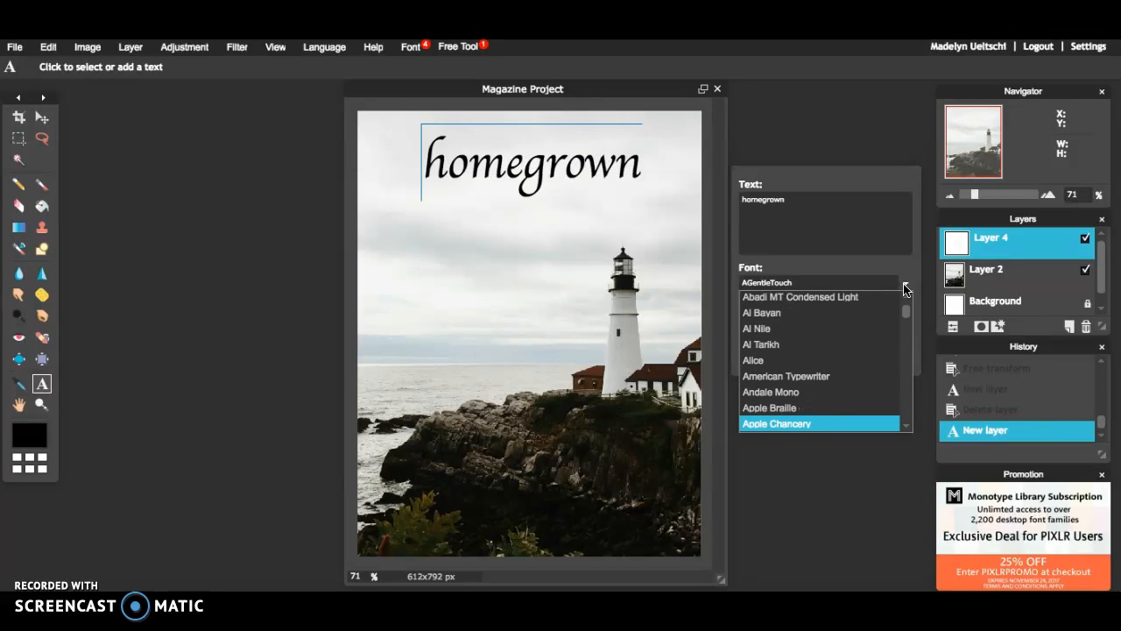
key(Down)
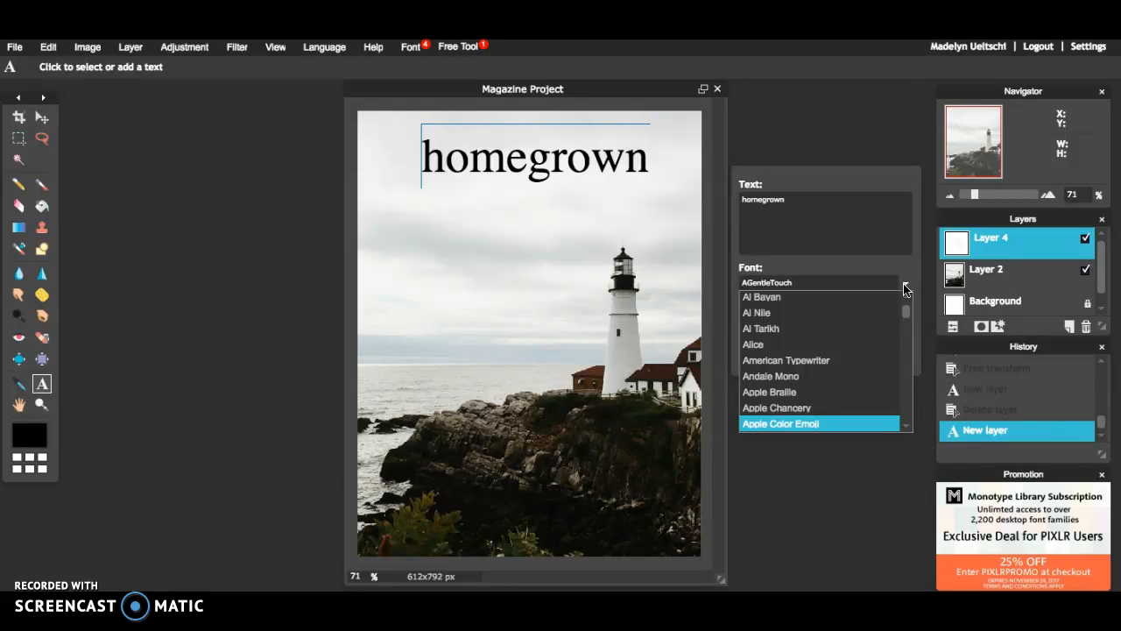
key(Down)
key(Down)
key(Down)
key(Down)
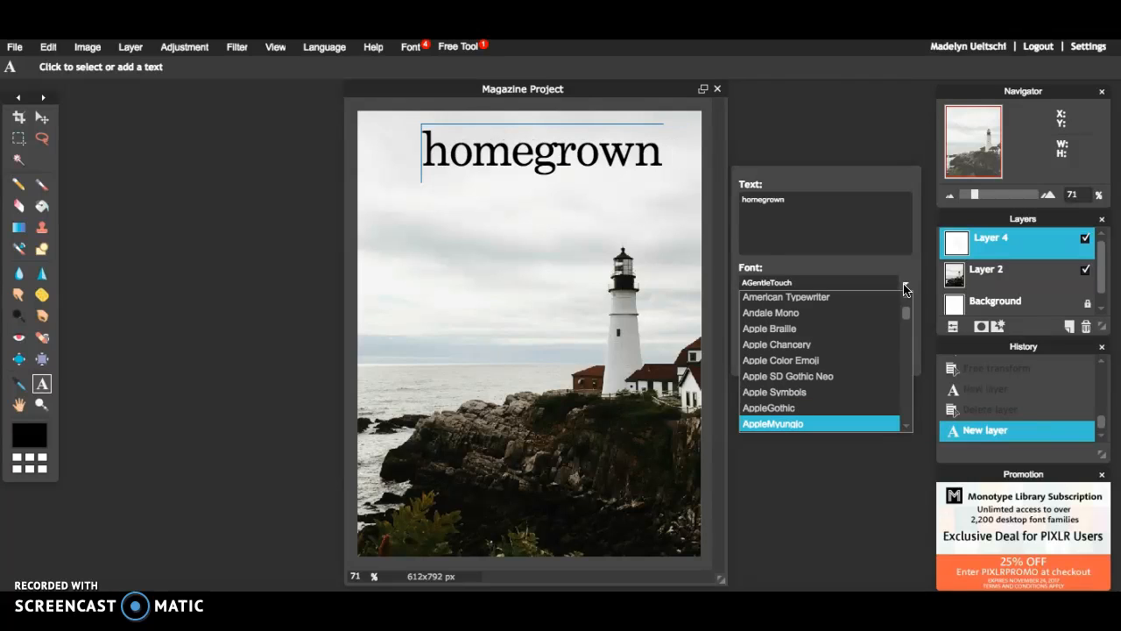
key(Down)
key(Down)
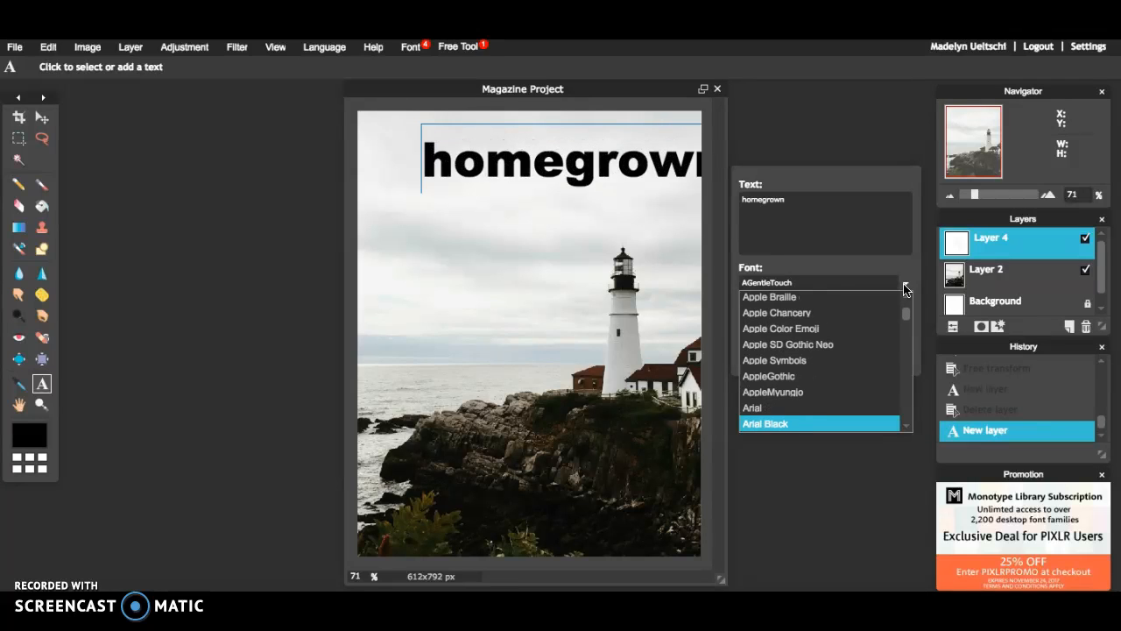
key(Up)
key(Up)
key(Up)
key(Up)
key(Up)
key(Up)
key(Up)
key(Up)
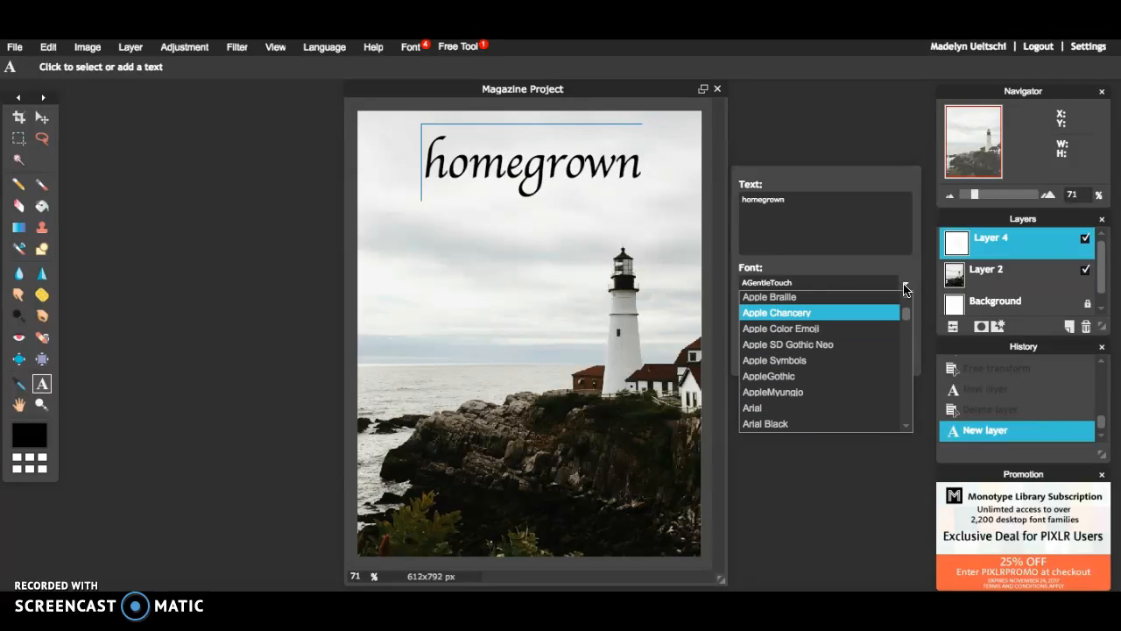
Set the title's font to Al Tarikh and insert a blank line above the word "homegrown".
key(Up)
key(Up)
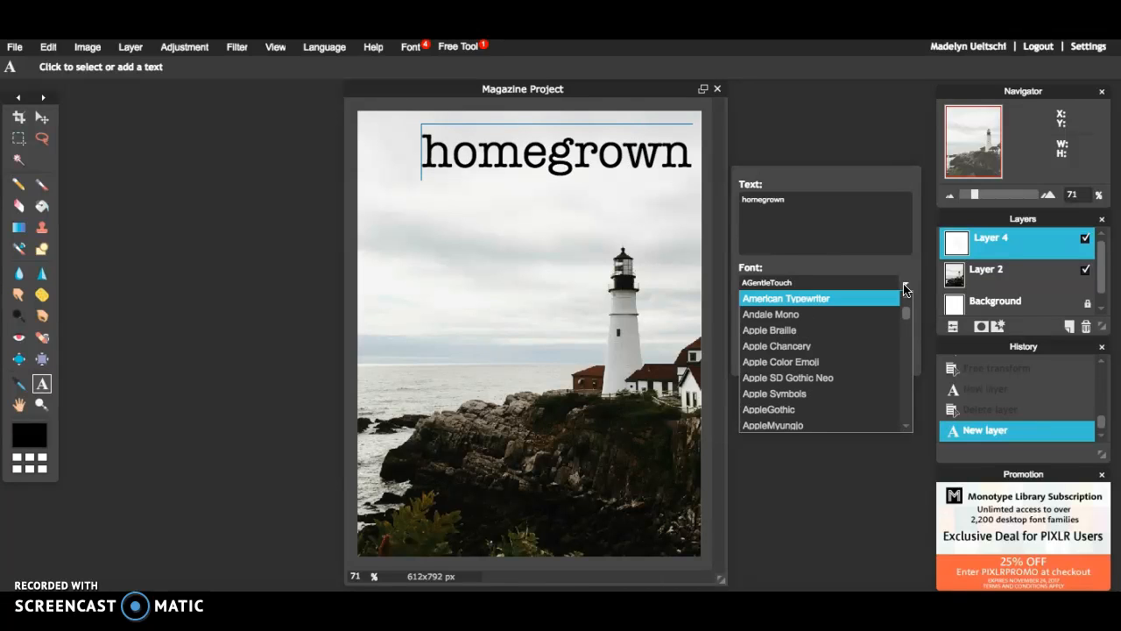
key(Up)
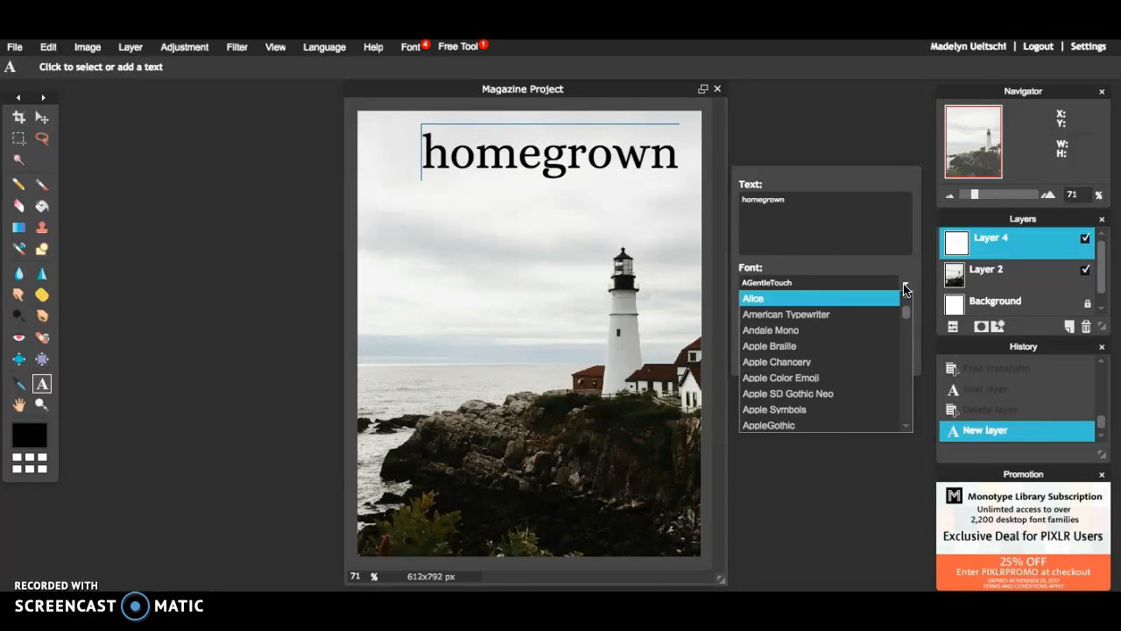
key(Up)
key(Up)
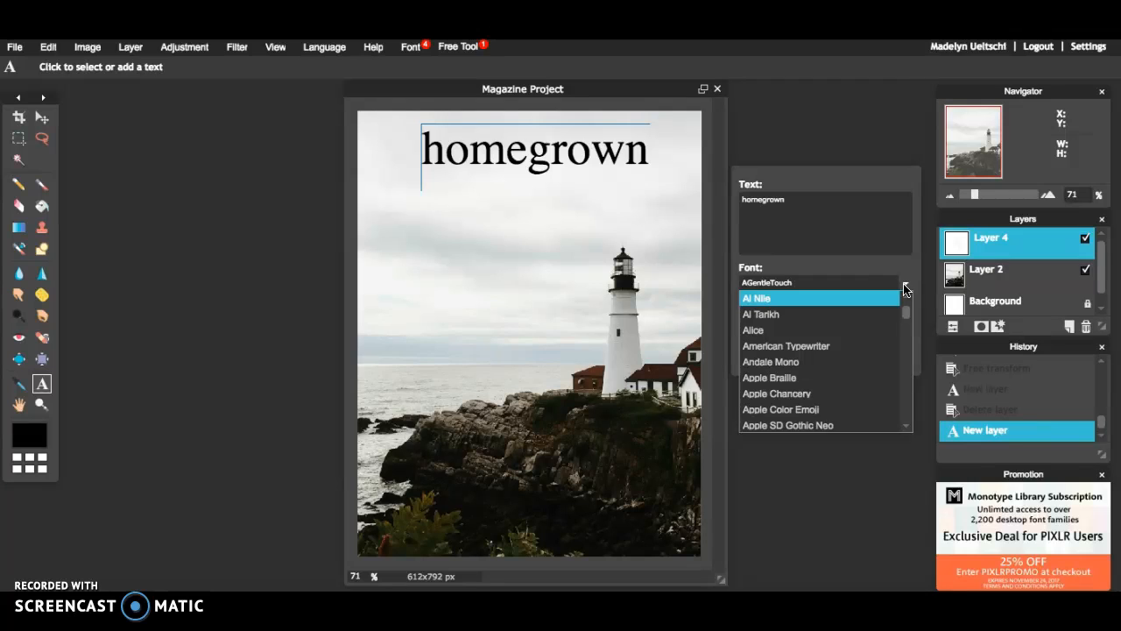
scroll(851, 296, down, 1)
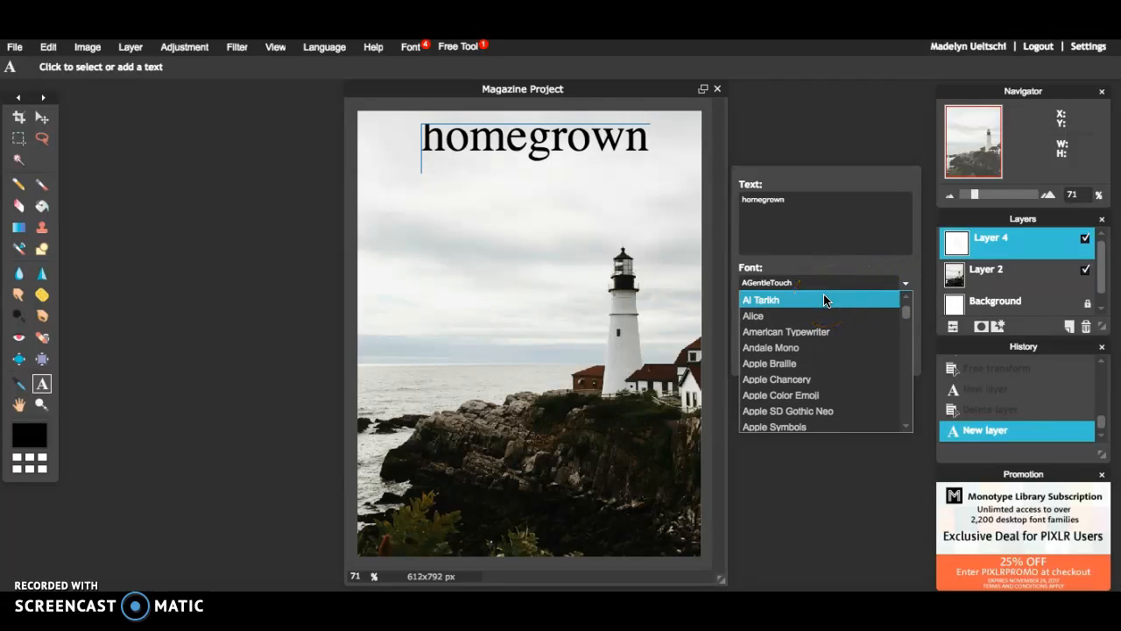
click(824, 298)
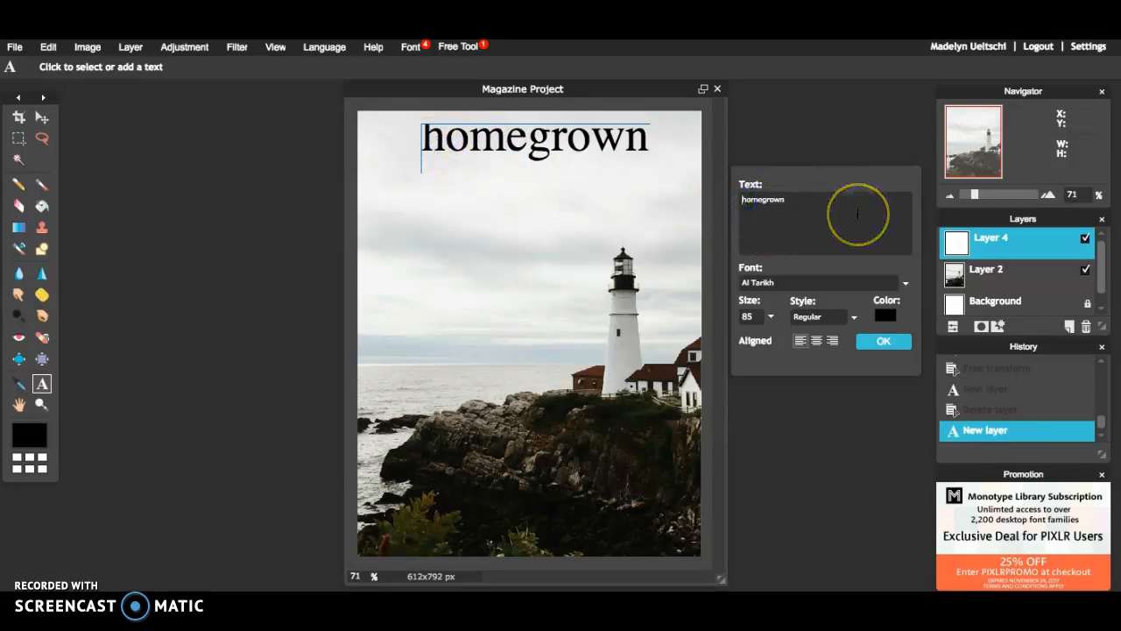
key(Return)
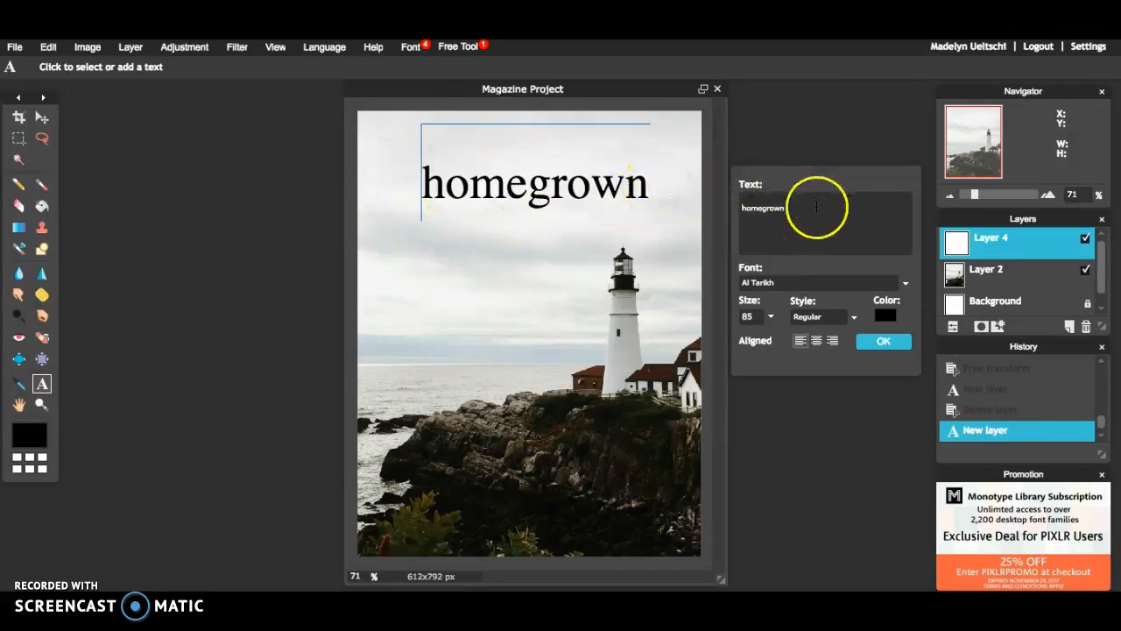
Enlarge the title to size 104 and reposition it centred near the top edge of the cover.
click(771, 316)
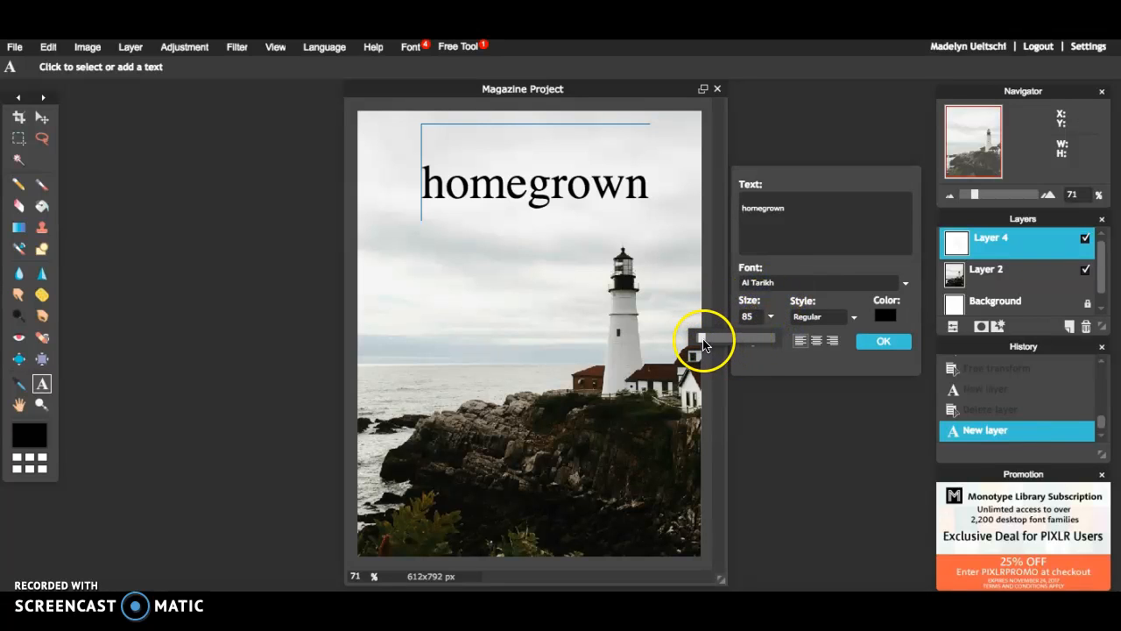
drag(703, 341, 704, 341)
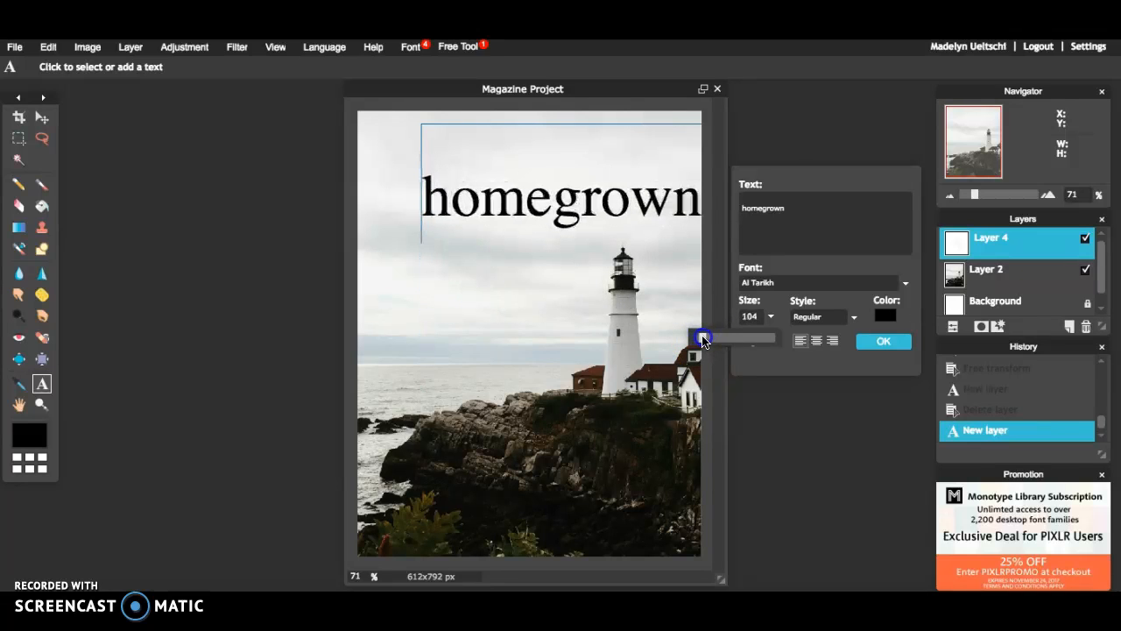
drag(631, 170, 595, 126)
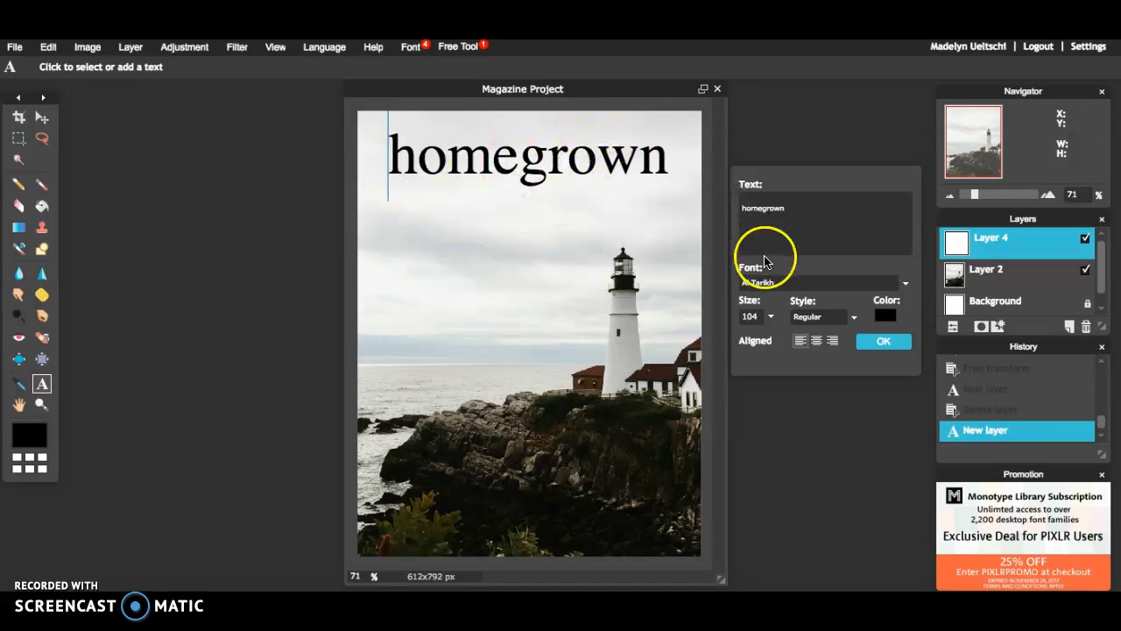
click(854, 318)
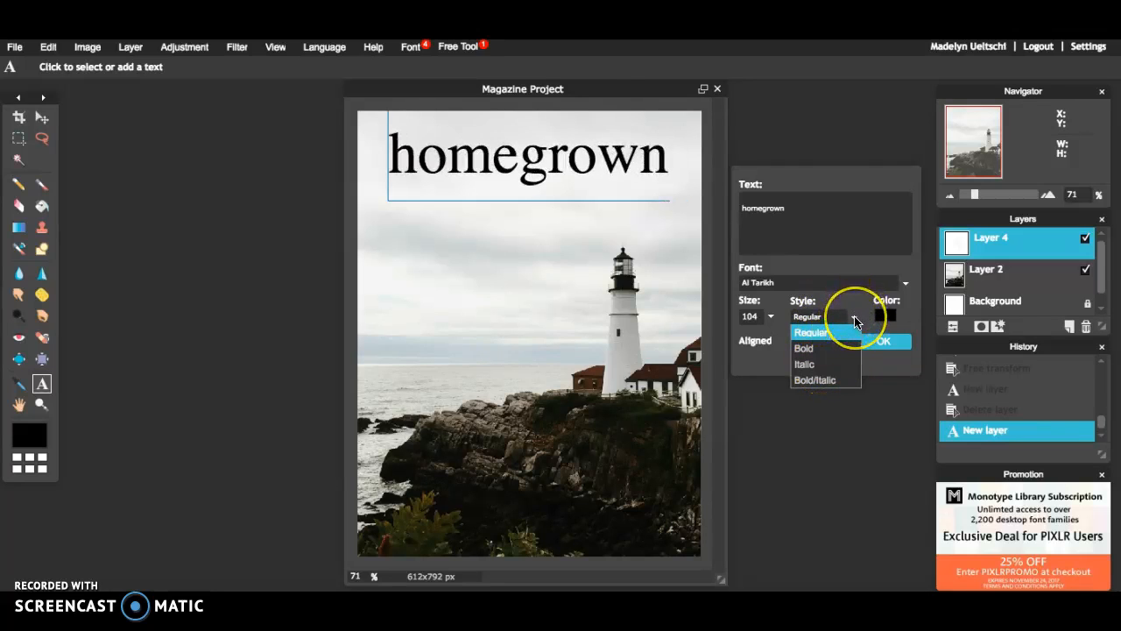
click(855, 320)
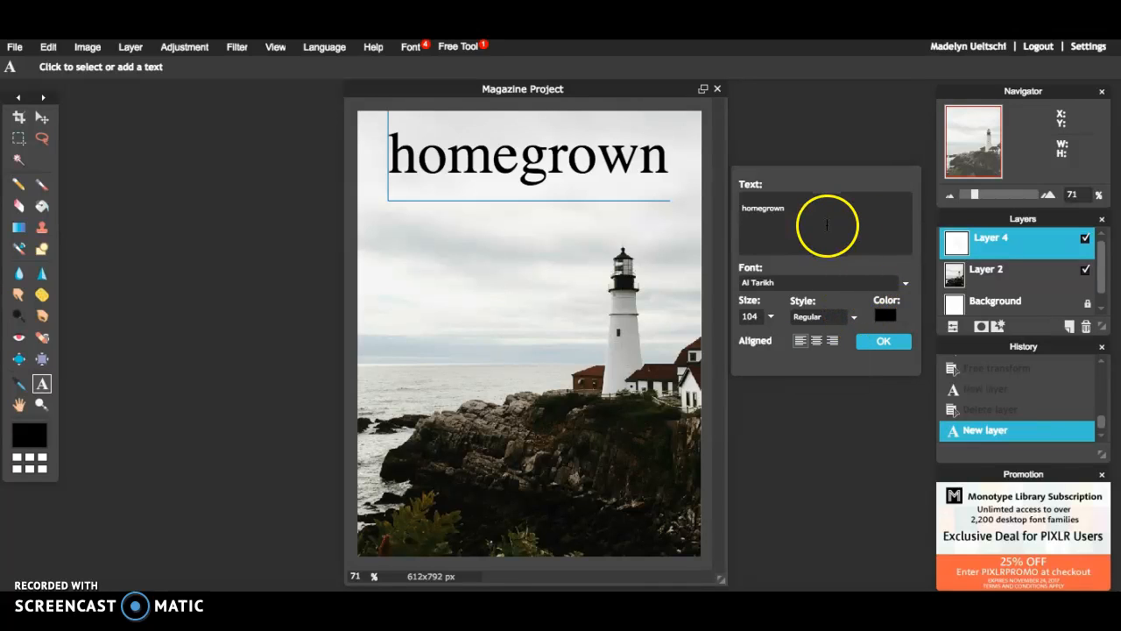
Change the title's colour to light green 84d175.
click(885, 317)
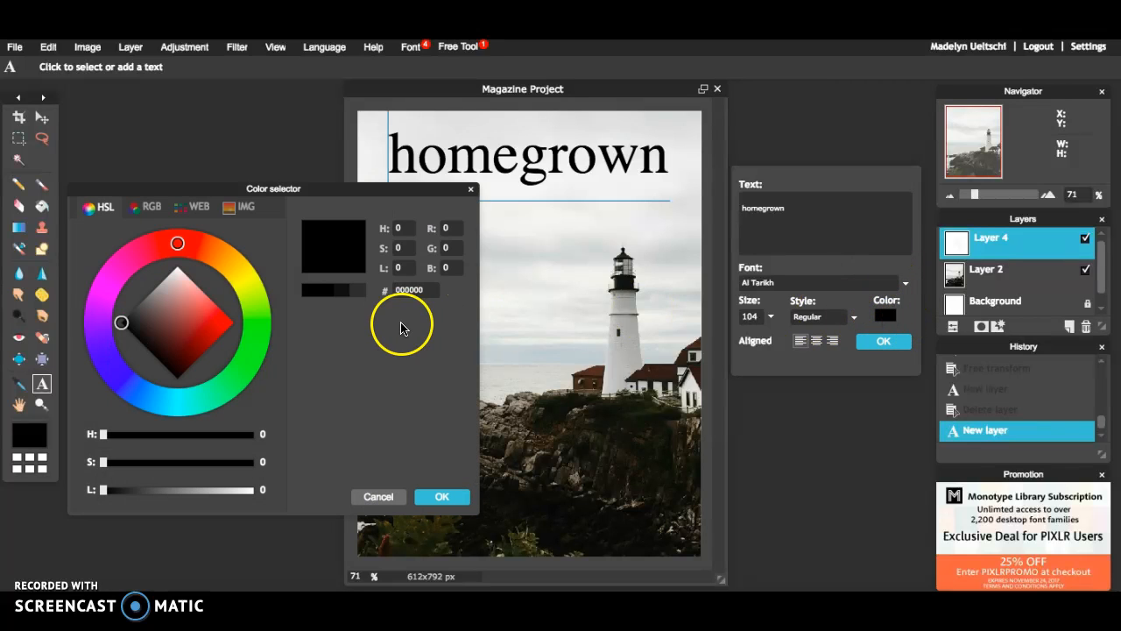
click(251, 350)
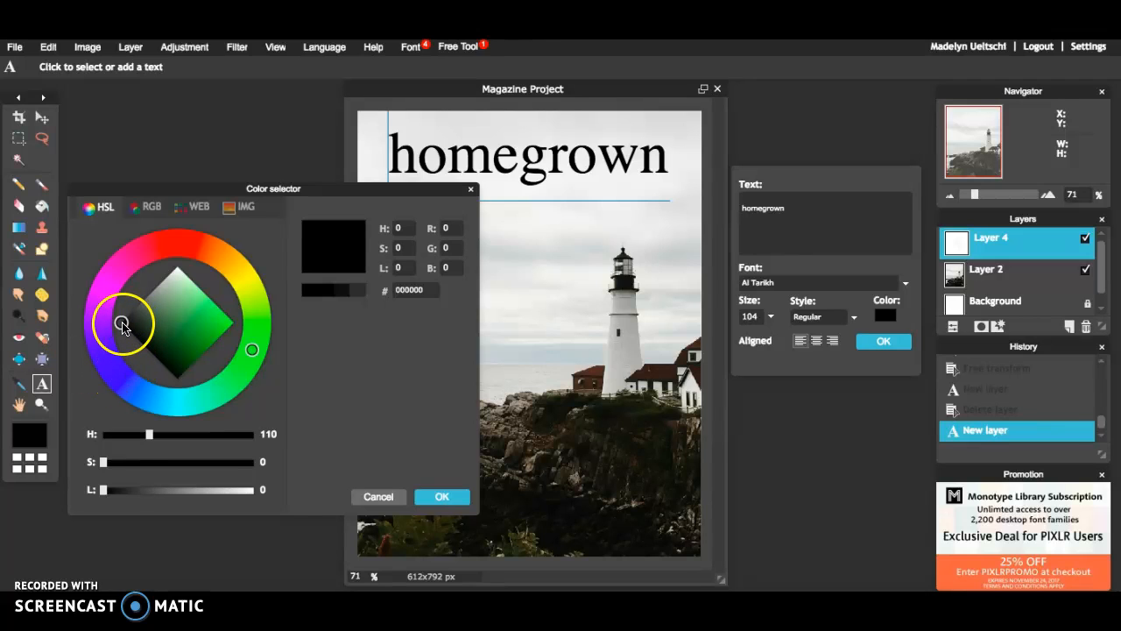
mouse_move(125, 325)
mouse_down()
mouse_move(226, 320)
mouse_move(168, 277)
mouse_move(125, 321)
mouse_move(175, 321)
mouse_move(246, 348)
mouse_move(160, 351)
mouse_move(196, 291)
mouse_move(210, 332)
mouse_move(195, 323)
mouse_move(194, 333)
mouse_move(215, 325)
mouse_move(189, 293)
mouse_move(194, 304)
mouse_up()
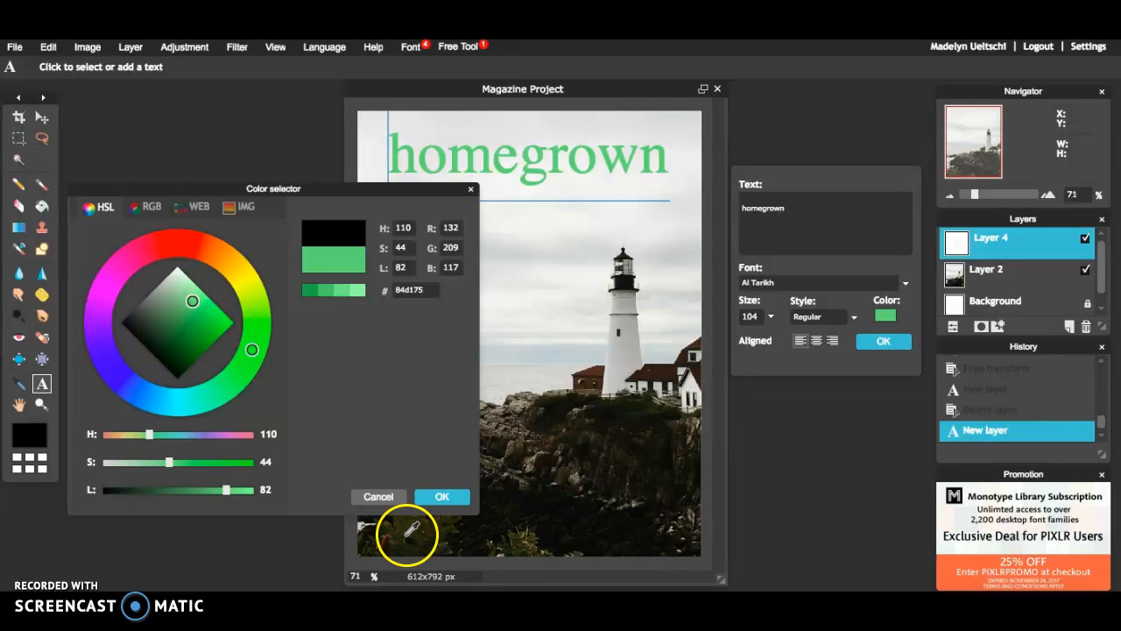
Sample the dark olive from the photo's bottom foliage, lighten it to 69684b as the title colour, and apply the text.
click(516, 534)
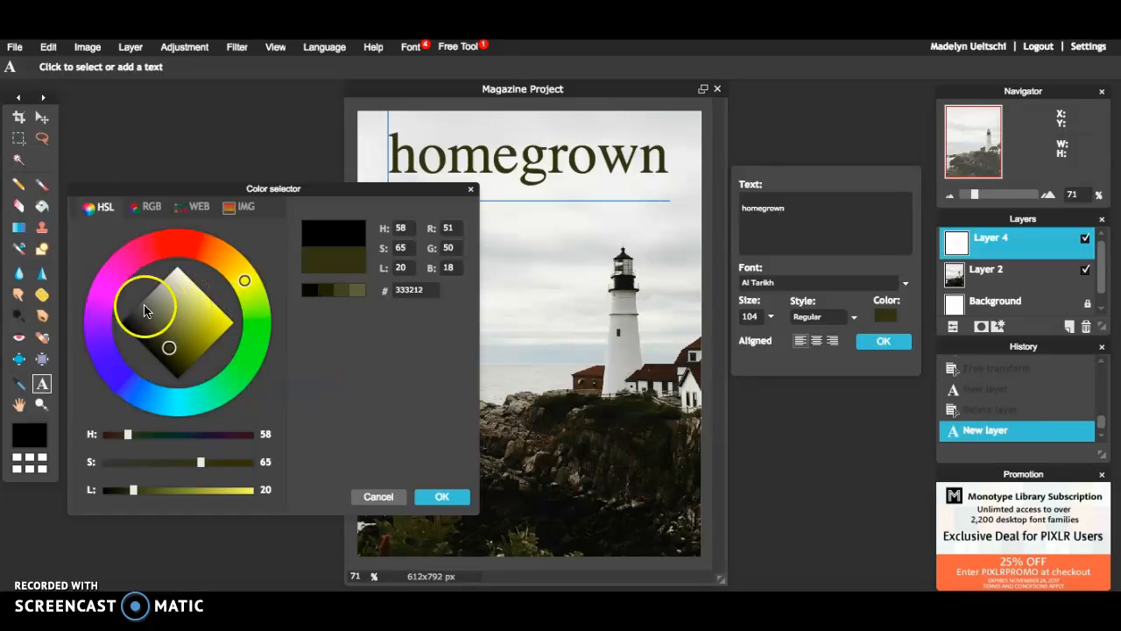
click(344, 293)
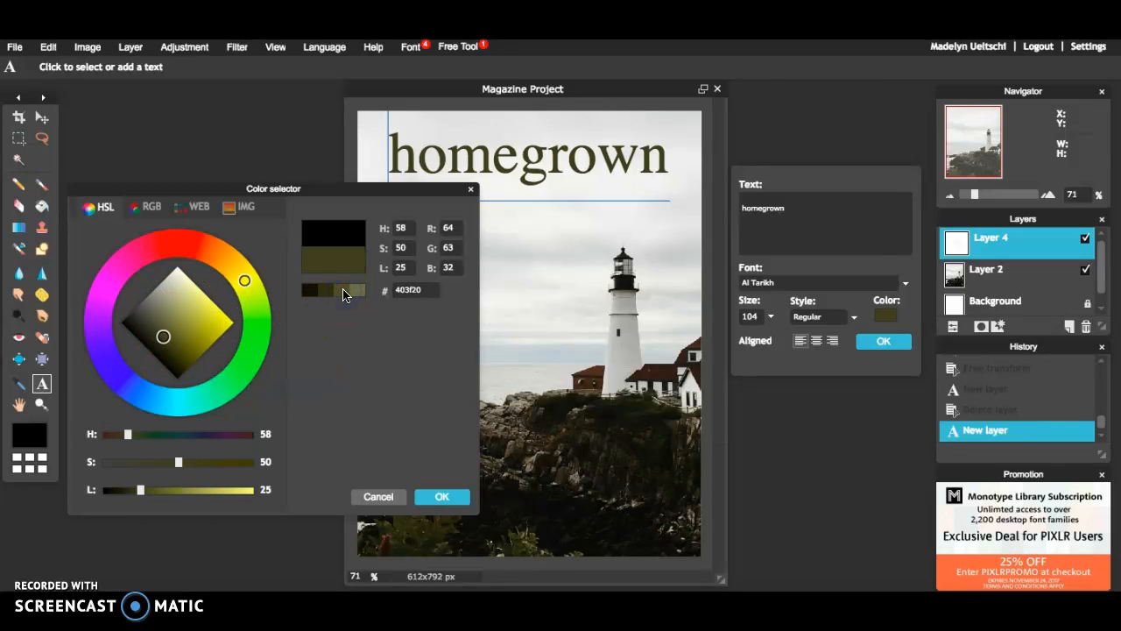
click(363, 293)
click(324, 295)
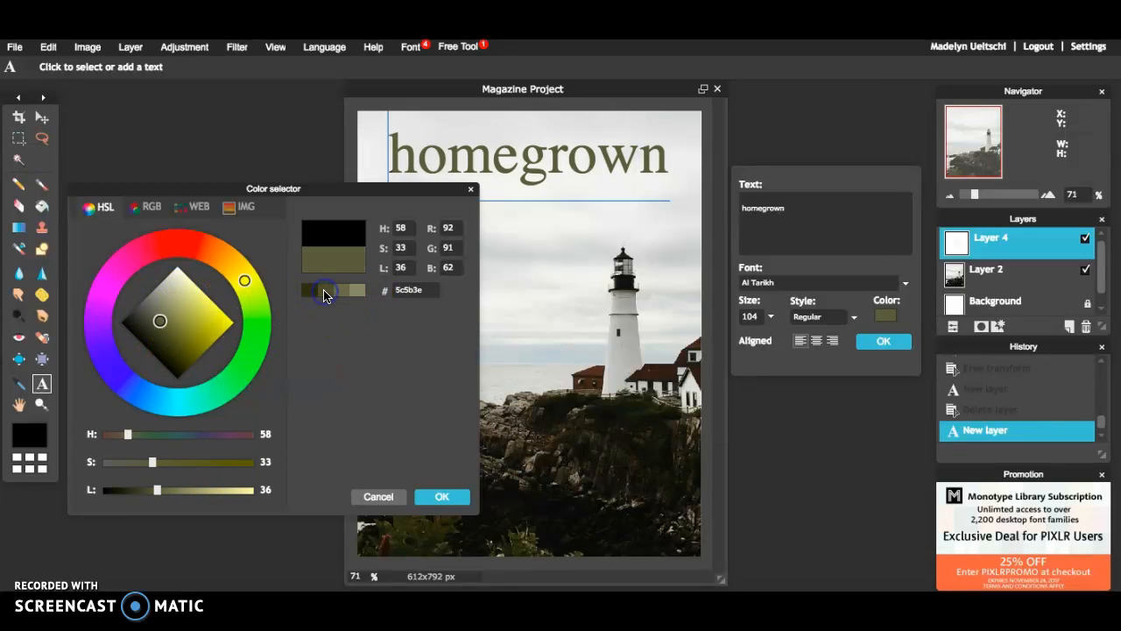
click(336, 292)
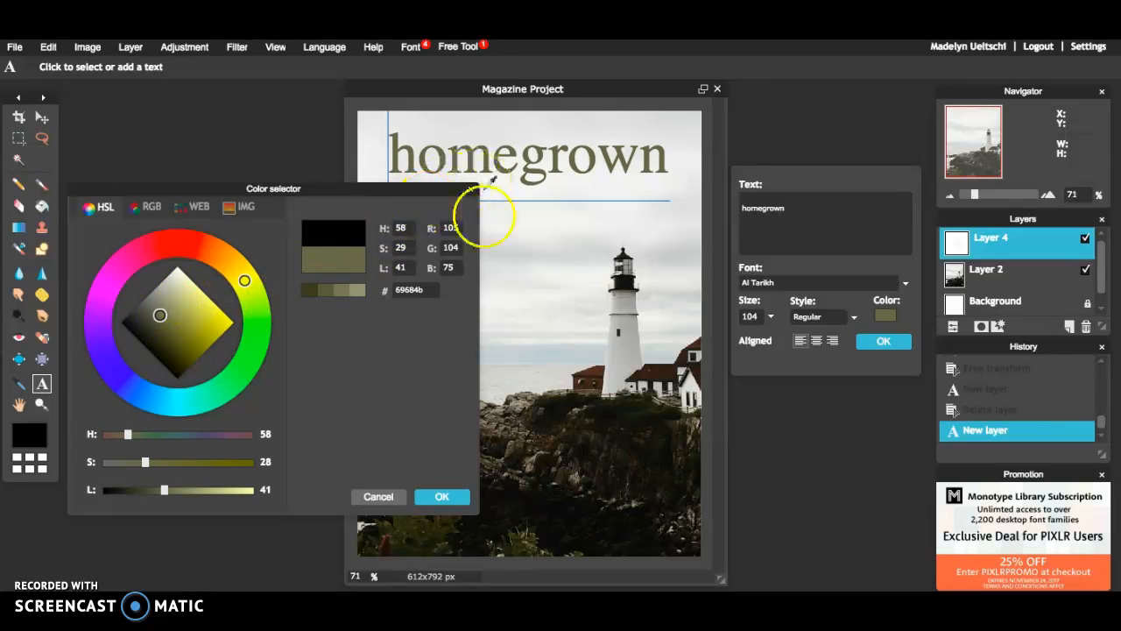
click(442, 496)
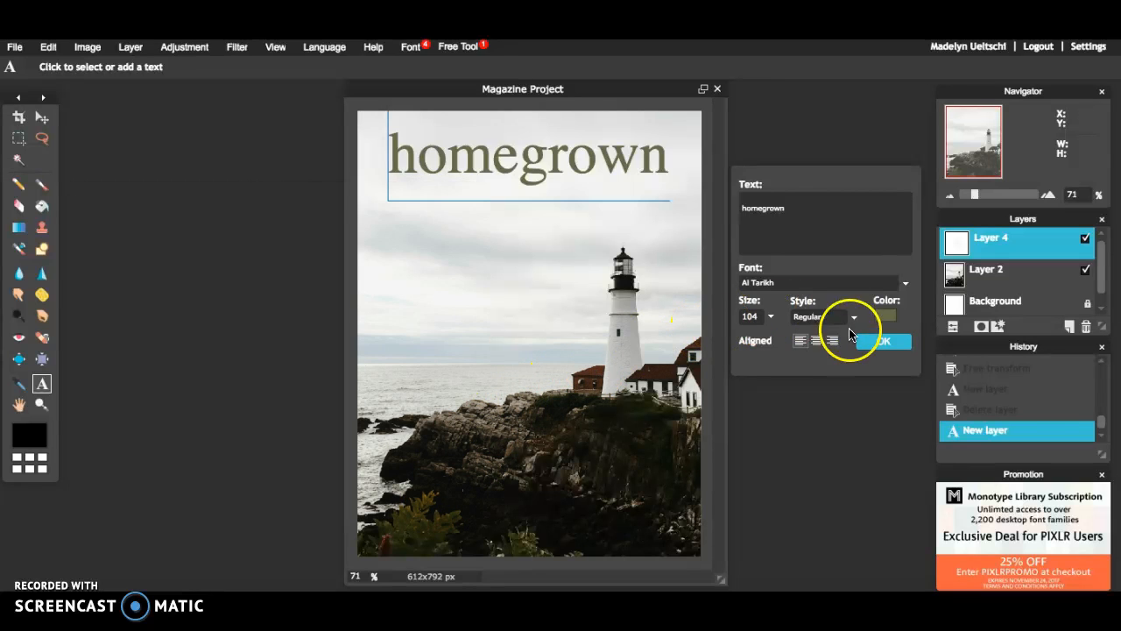
click(867, 345)
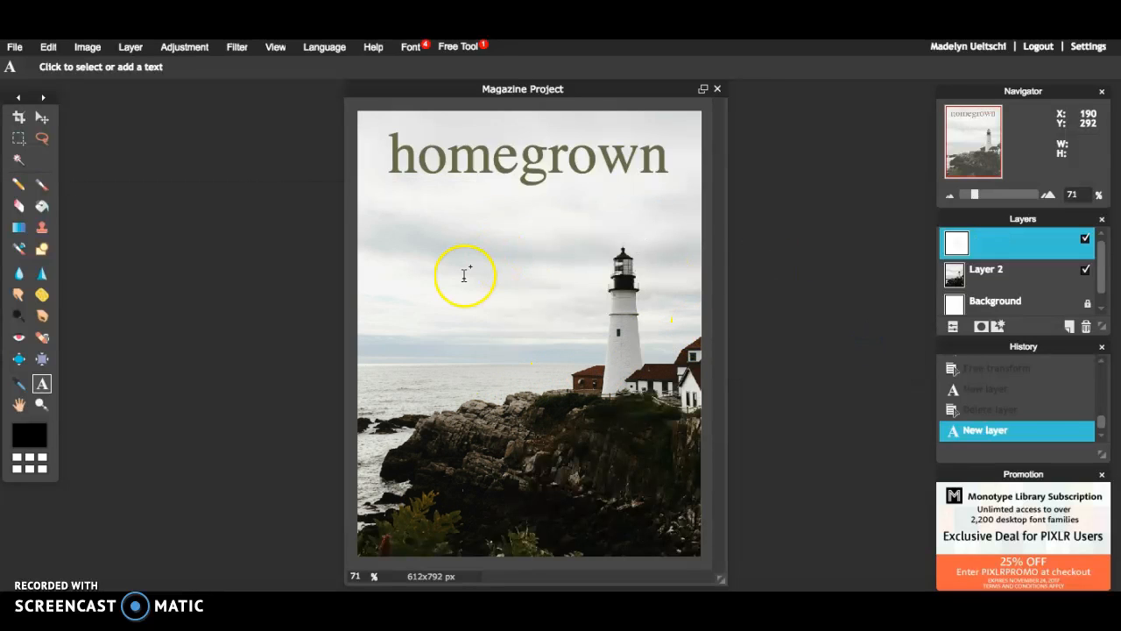